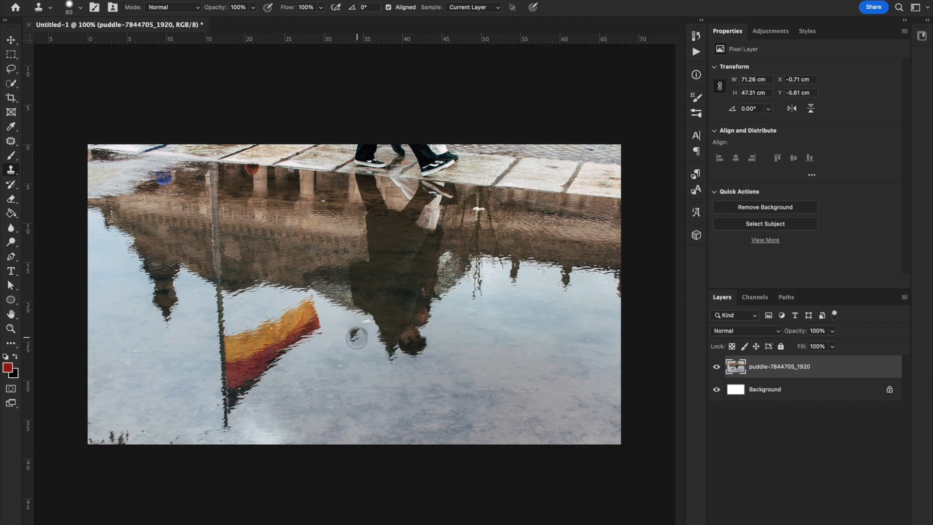
- Set the Clone Stamp brush size to 100 px and sample clean water just below the flag's outer end
key("bracketleft")
key("bracketright")
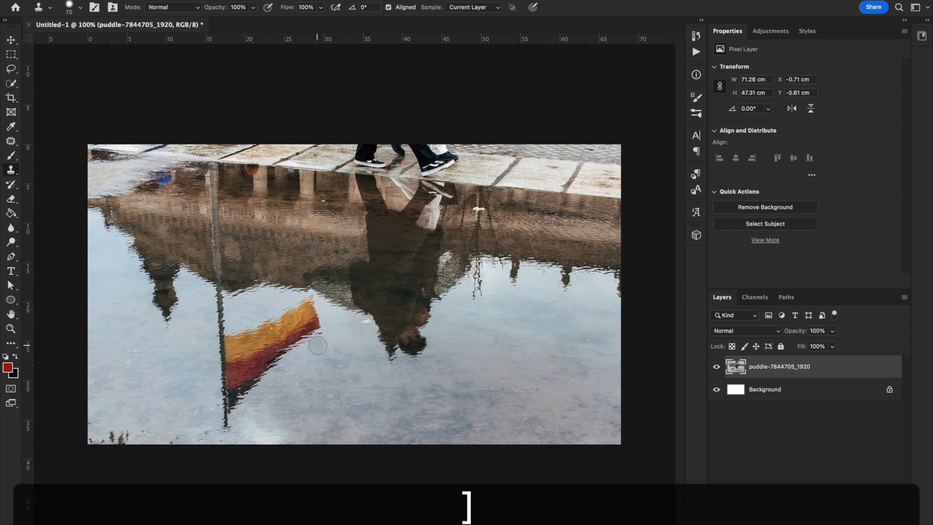
key("bracketleft")
key("bracketright")
key("bracketright")
key("bracketright")
key("bracketright")
key("bracketleft")
key("bracketleft")
key("bracketright")
key("bracketright")
key("alt")
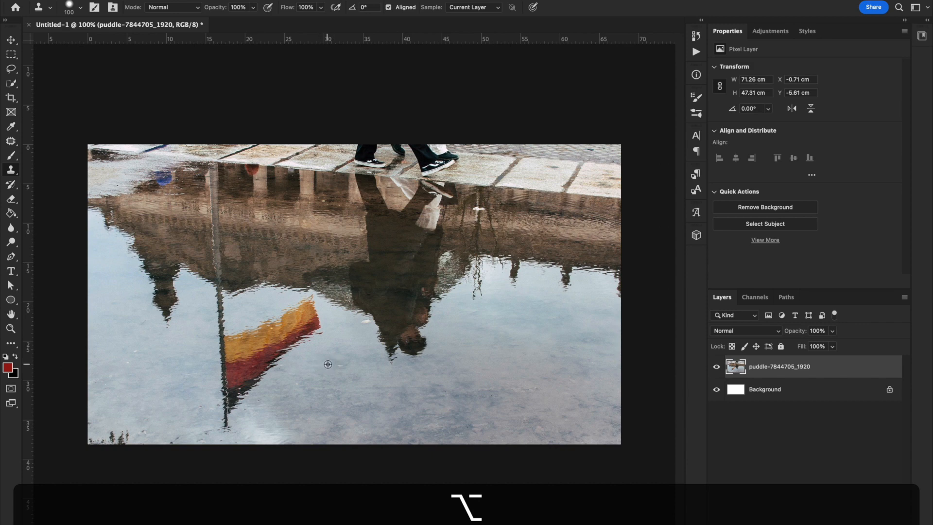
left_click(326, 364, "alt")
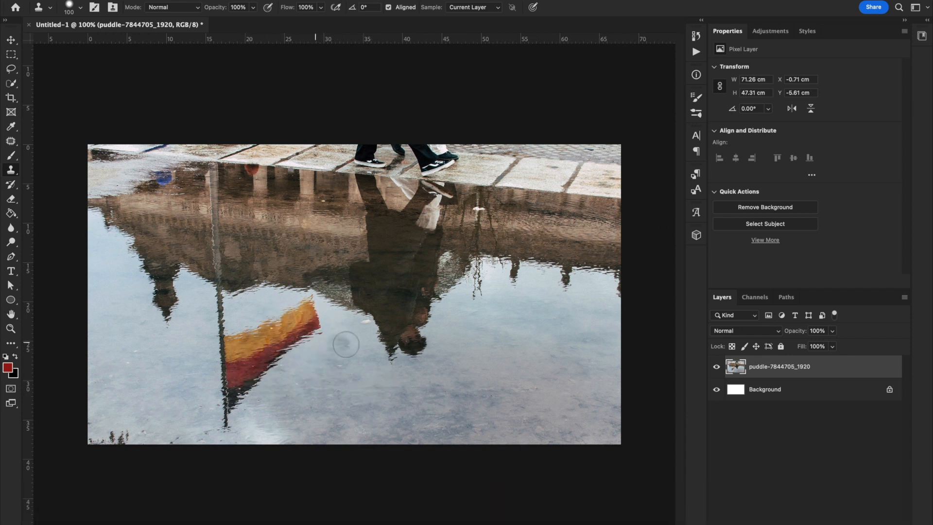
- Clone the sampled water over the outer tip of the flag's reflection with the 100 px brush
key("bracketright")
key("bracketright")
key("bracketright")
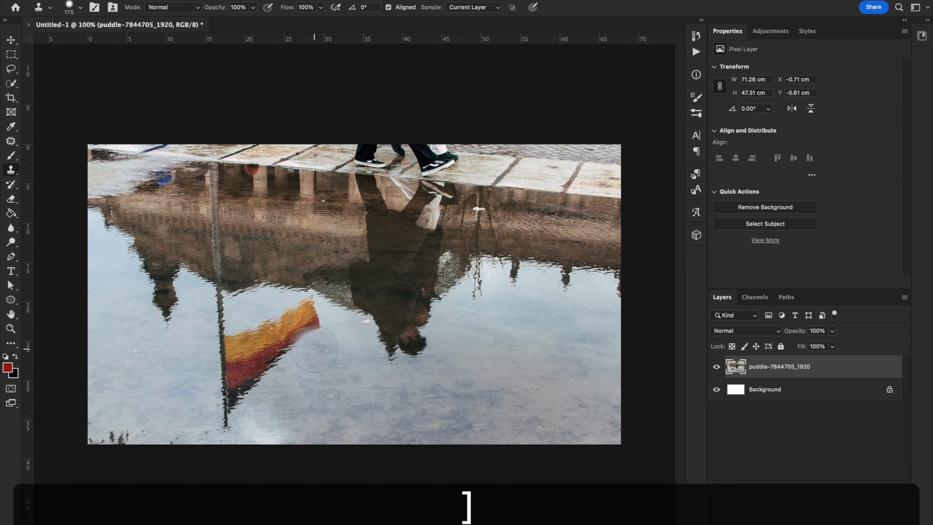
key("bracketleft")
key("bracketleft")
key("bracketleft")
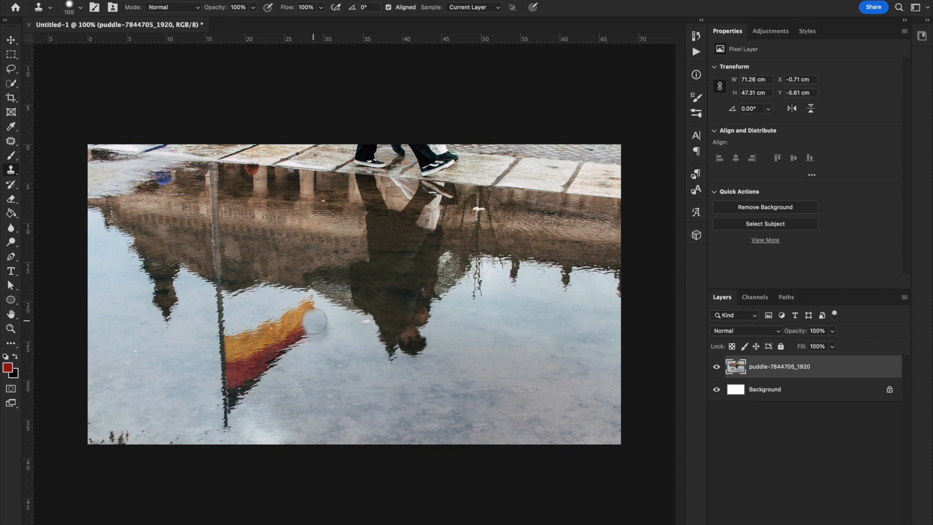
mouse_move(313, 321)
left_mouse_down()
mouse_move(308, 308)
mouse_move(298, 340)
mouse_move(306, 329)
left_mouse_up()
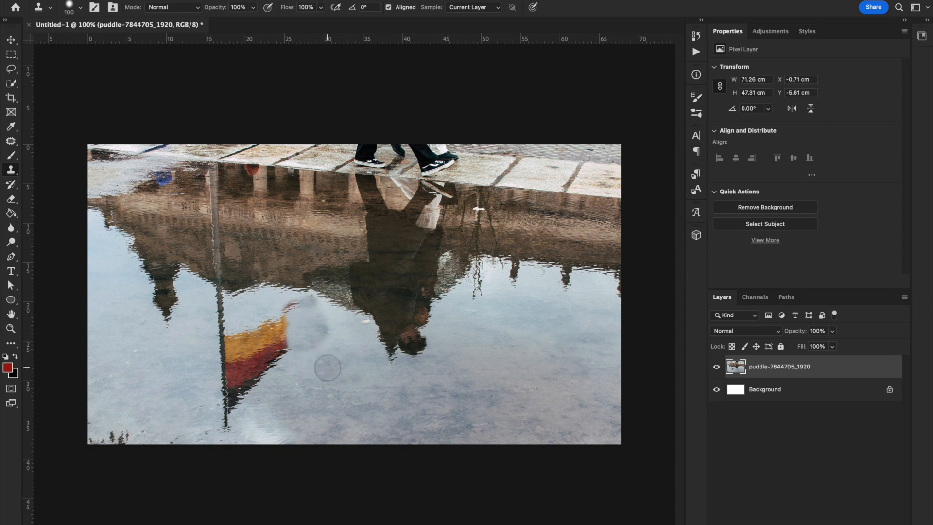
- Resample water between the flag and the person's reflection and clone it over the smudged tip area and the flag's outer half
key("alt")
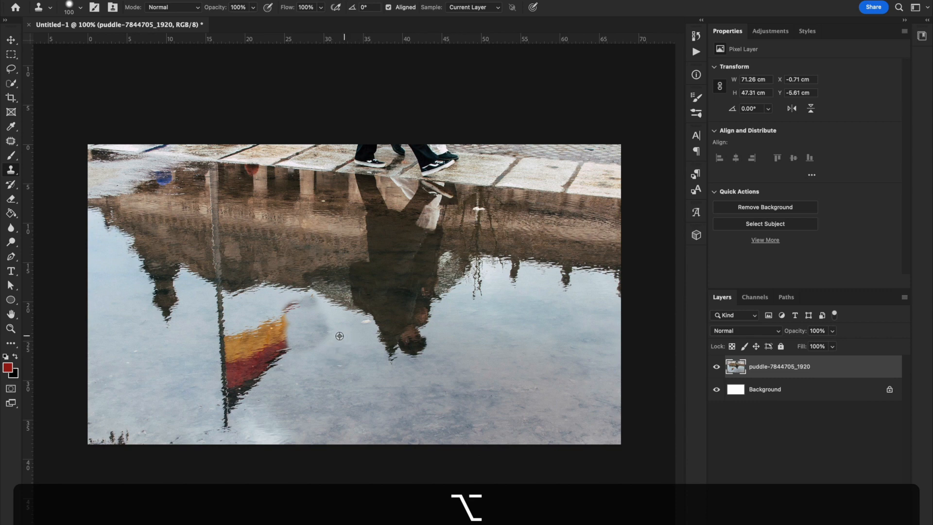
left_click(341, 335, "alt")
mouse_move(323, 332)
left_mouse_down()
mouse_move(308, 307)
mouse_move(306, 342)
mouse_move(295, 343)
mouse_move(293, 309)
left_mouse_up()
left_click(319, 321)
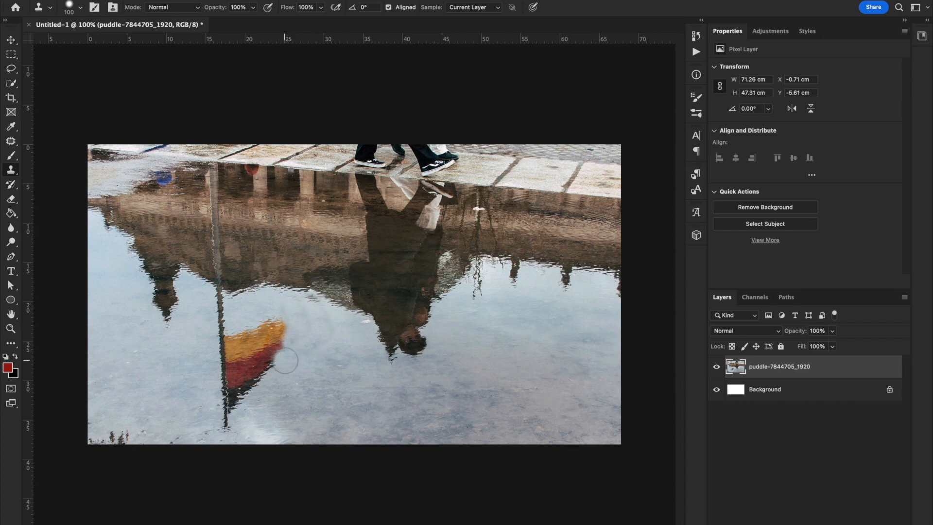
mouse_move(285, 361)
left_mouse_down()
mouse_move(247, 394)
mouse_move(245, 384)
mouse_move(283, 343)
mouse_move(248, 377)
mouse_move(251, 350)
mouse_move(278, 325)
mouse_move(251, 357)
left_mouse_up()
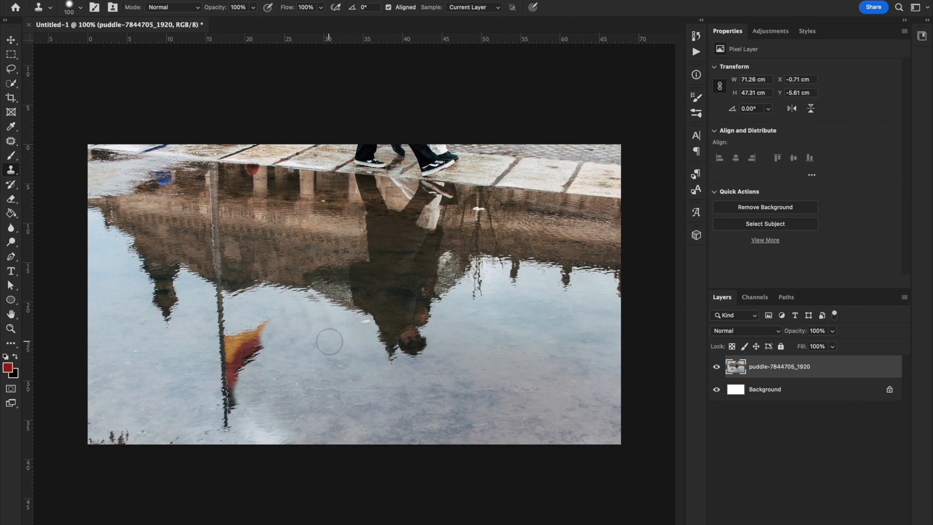
key("alt")
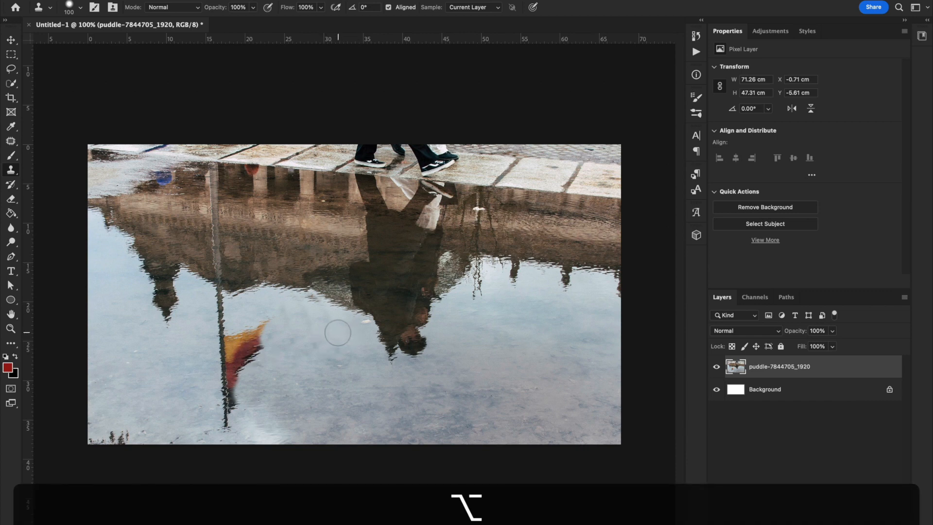
left_click(339, 334, "alt")
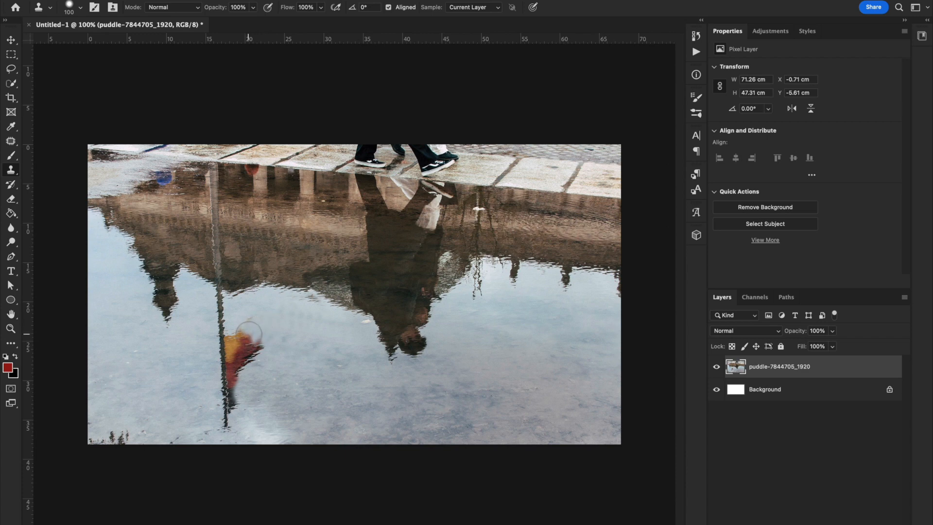
- Sample water just below the flag and clone it over the remaining flag's outer edge and lower end beside the pole
key("alt")
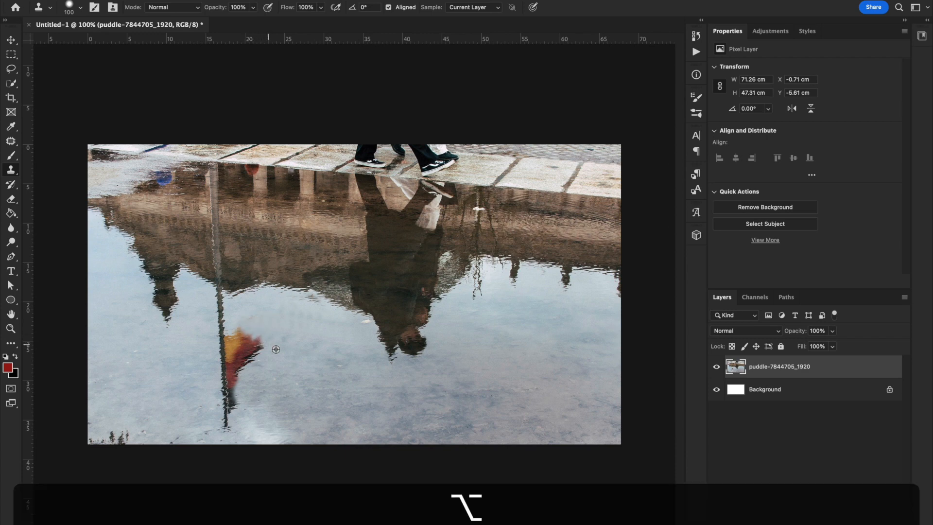
left_click(255, 385, "alt")
left_click_drag(257, 357, 254, 353)
left_click(256, 343)
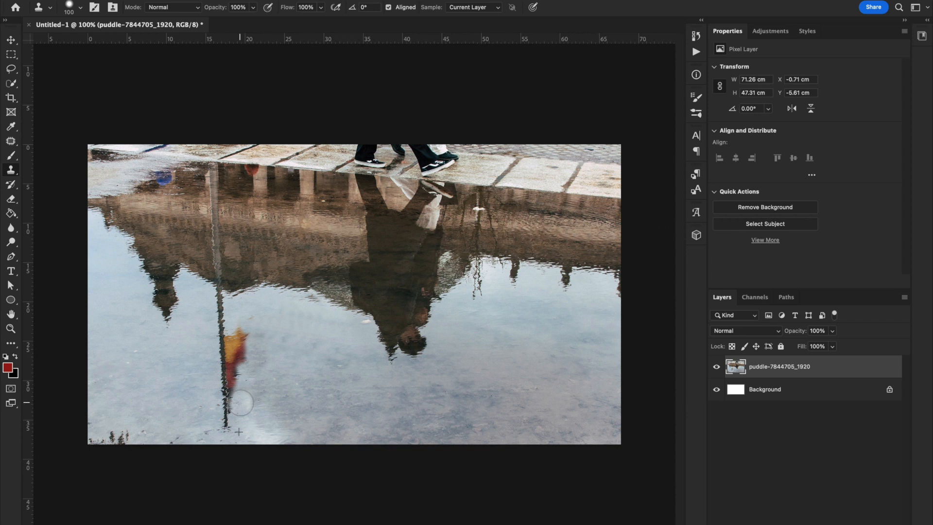
left_click(241, 402)
left_click(240, 411)
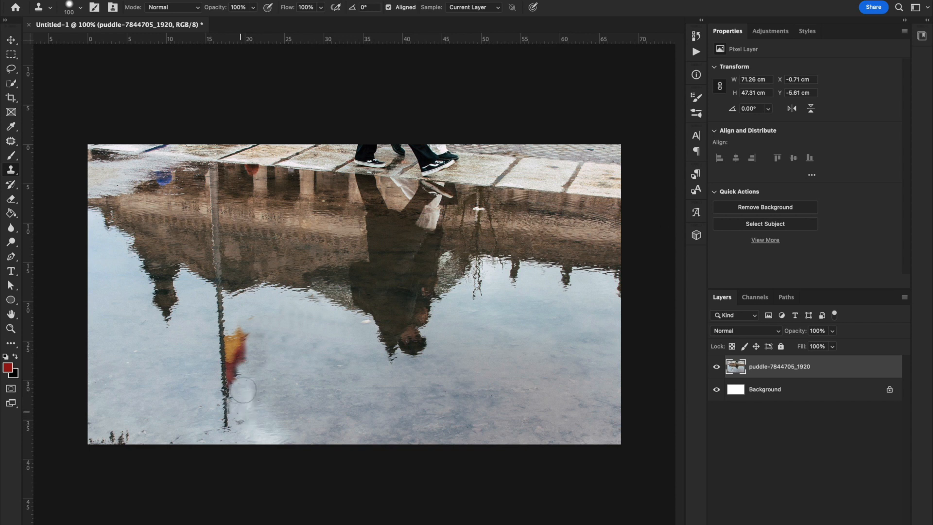
left_click_drag(244, 390, 243, 383)
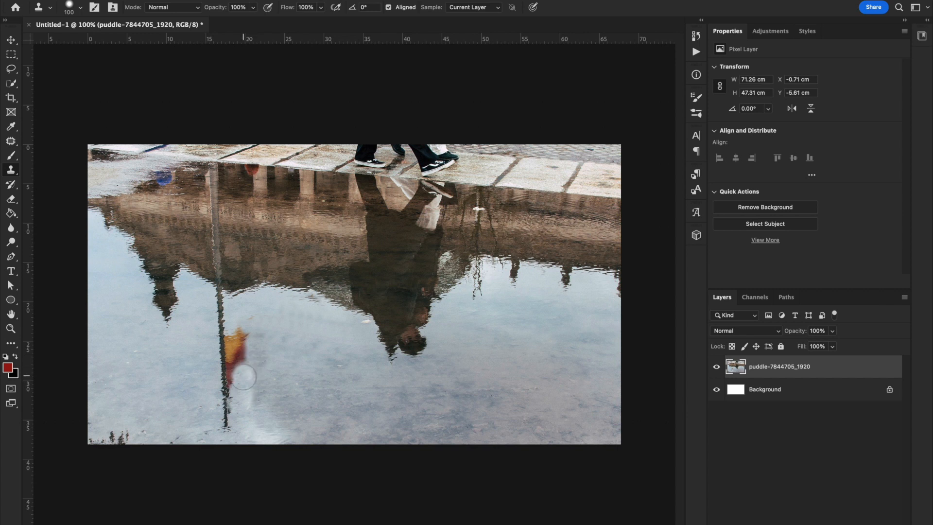
left_click_drag(243, 376, 240, 378)
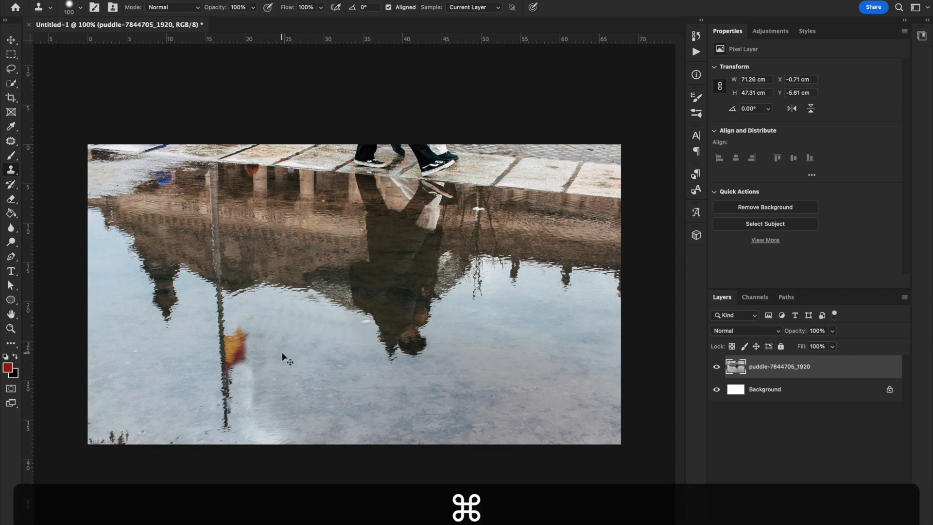
- Reduce the Clone Stamp brush to 60 px, sample water above the flag remnant and clone over the remaining orange and red beside the pole
key("super+equal")
key("super+equal")
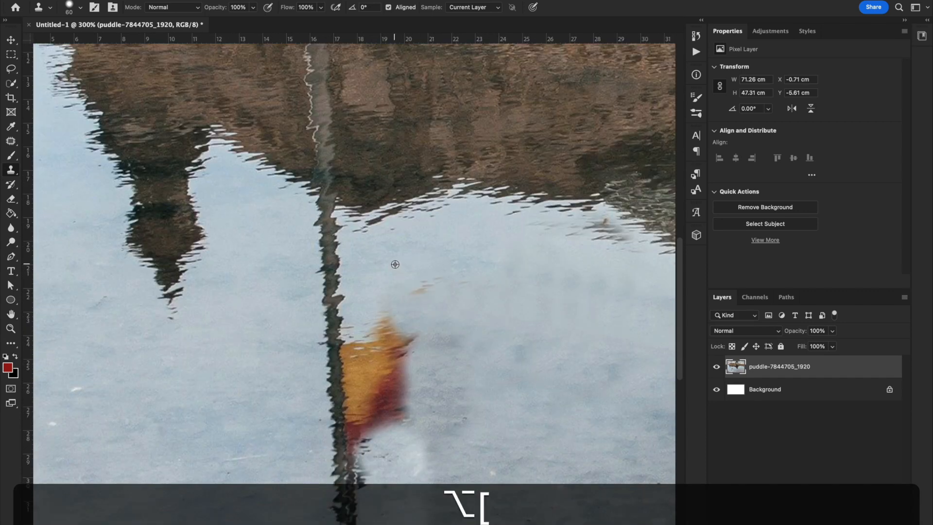
left_click(394, 264, "alt")
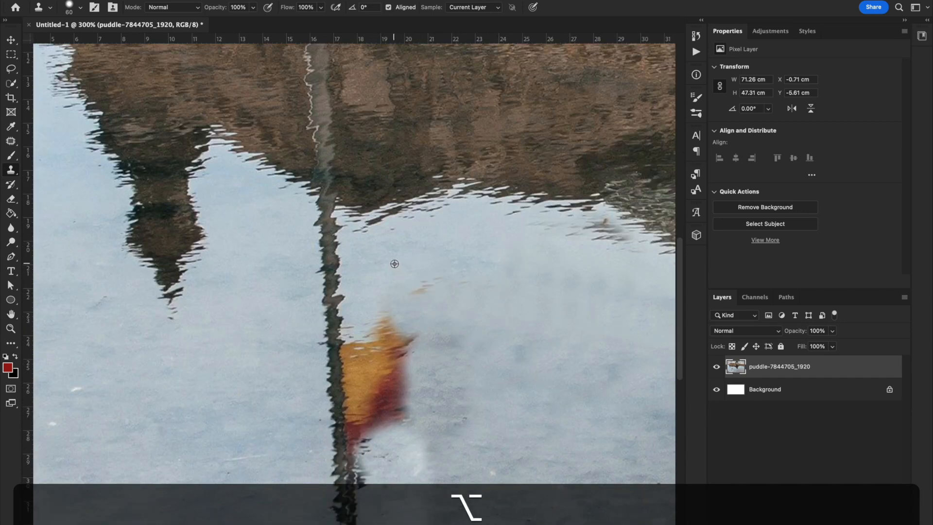
mouse_move(382, 323)
left_mouse_down()
mouse_move(396, 334)
mouse_move(417, 285)
mouse_move(423, 291)
mouse_move(393, 422)
left_mouse_up()
left_click(373, 437)
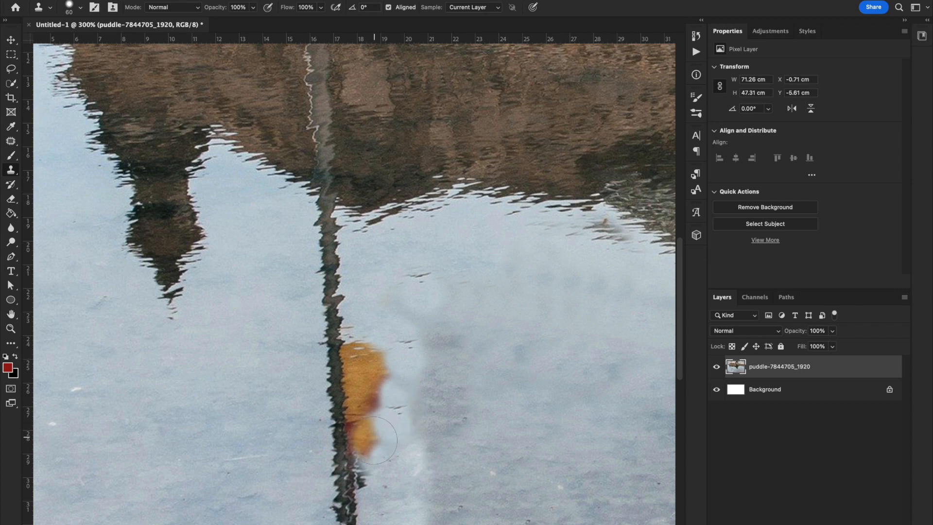
mouse_move(390, 354)
left_mouse_down()
mouse_move(372, 376)
mouse_move(374, 393)
mouse_move(359, 352)
mouse_move(367, 481)
left_mouse_up()
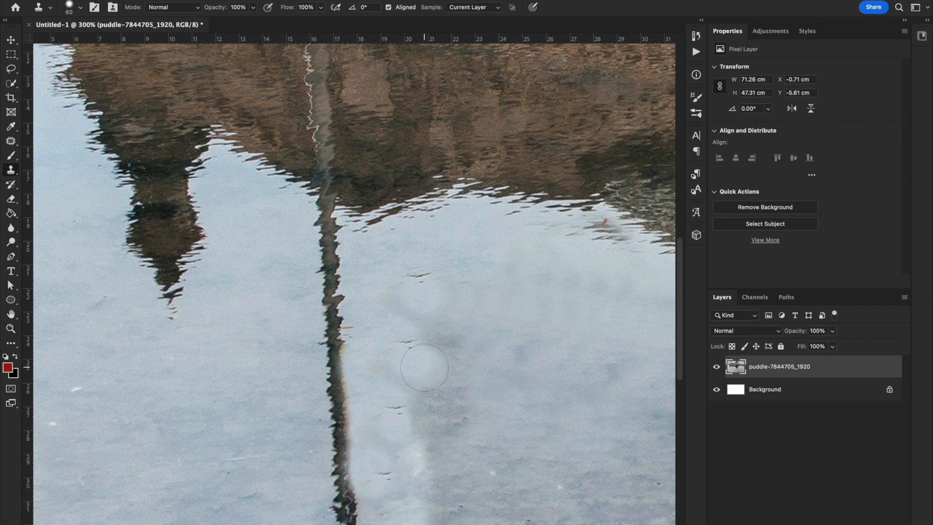
- Enlarge the Clone Stamp brush to 175 px, sample clean open water and clone it over the uneven patches where the flag was
key("super+bracketleft")
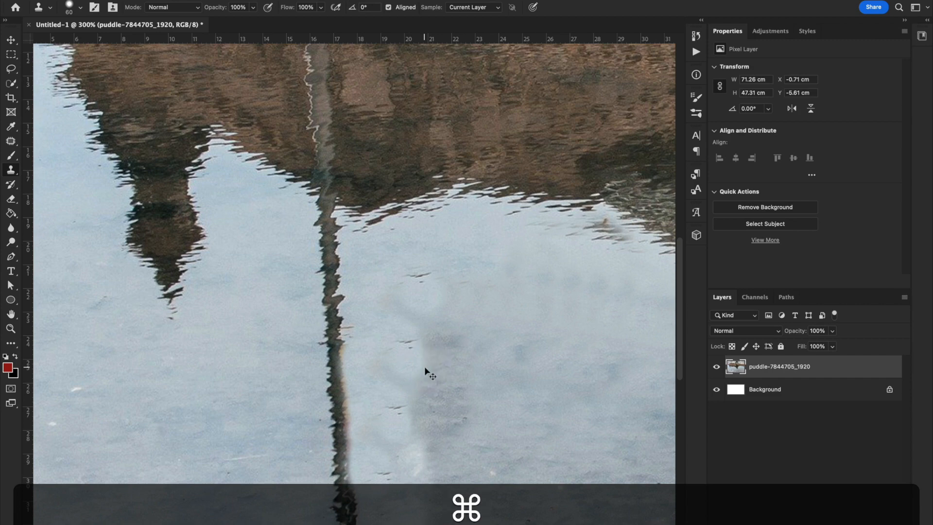
key("super+minus")
key("super+minus")
key("super+minus")
key("super+equal")
key("super+equal")
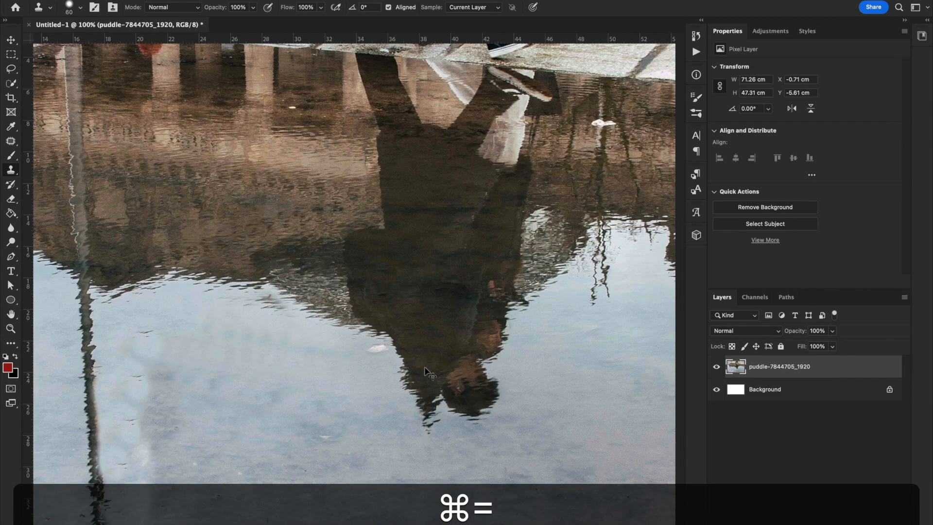
scroll(365, 388, "left", 2)
scroll(365, 388, "up", 1)
scroll(365, 387, "down", 3)
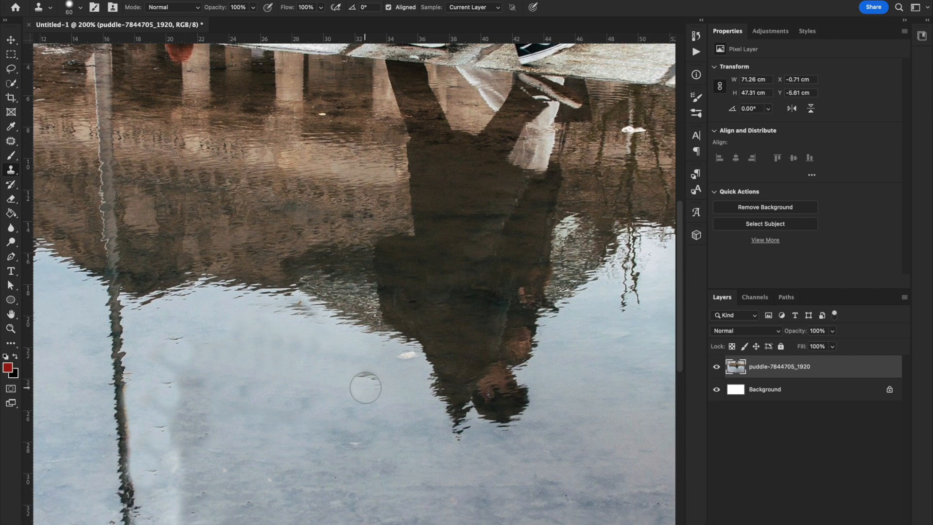
scroll(365, 388, "left", 2)
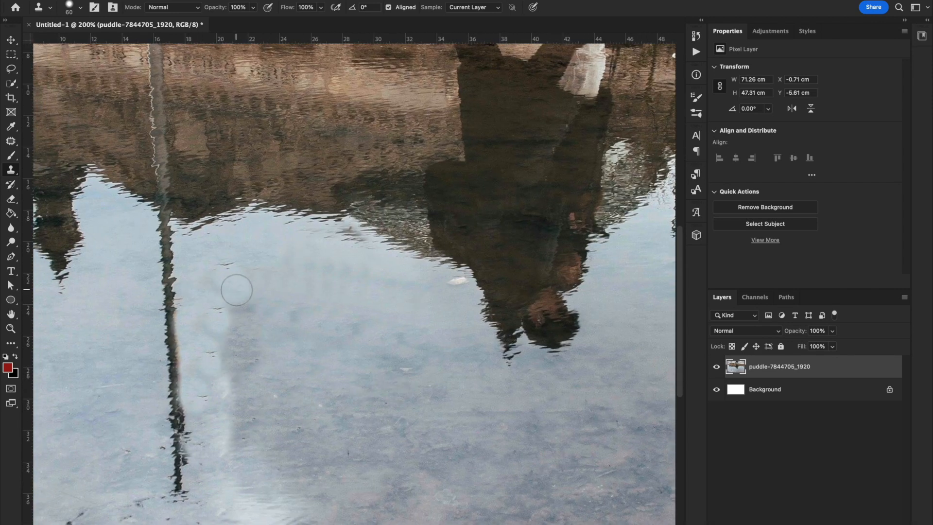
key("bracketright")
key("bracketright")
key("bracketright")
key("bracketright")
key("bracketright")
key("bracketright")
key("bracketright")
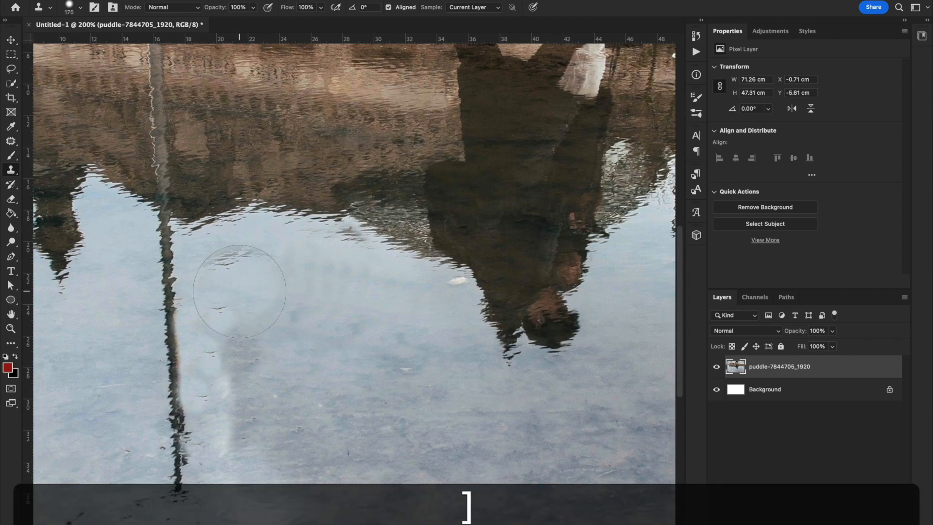
key("alt")
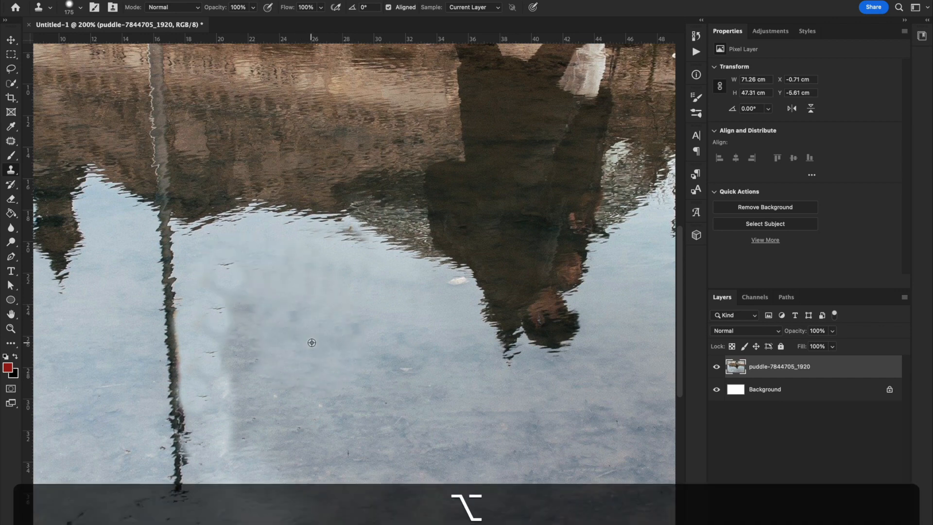
left_click(311, 343, "alt")
left_click(243, 328)
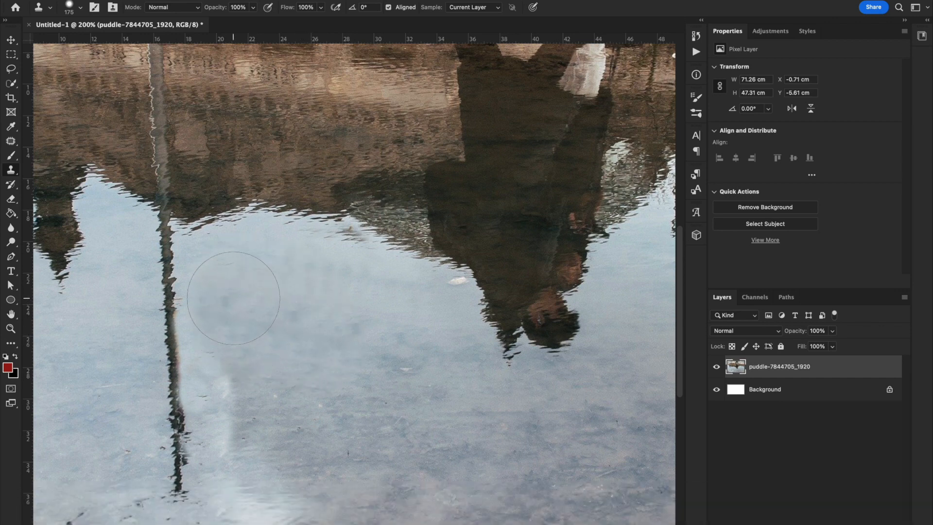
left_click(226, 326)
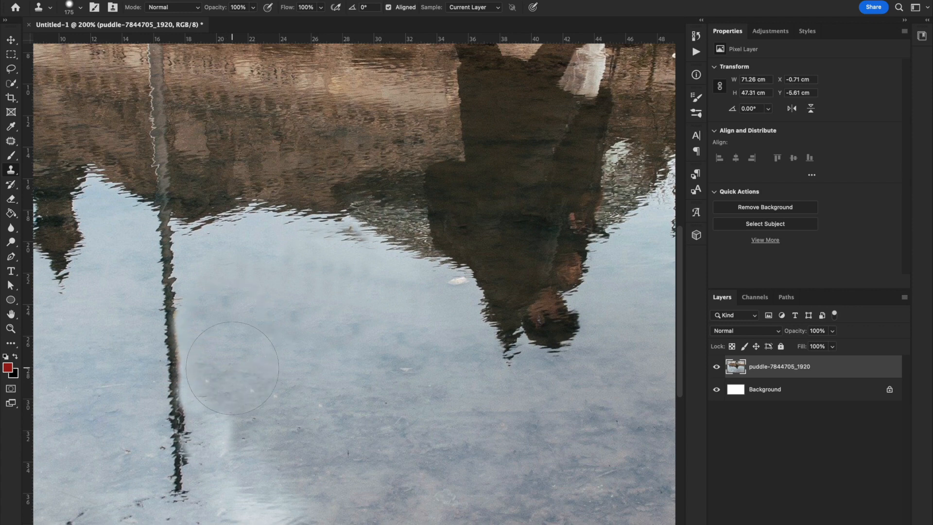
mouse_move(232, 368)
left_mouse_down()
mouse_move(240, 422)
mouse_move(228, 491)
left_mouse_up()
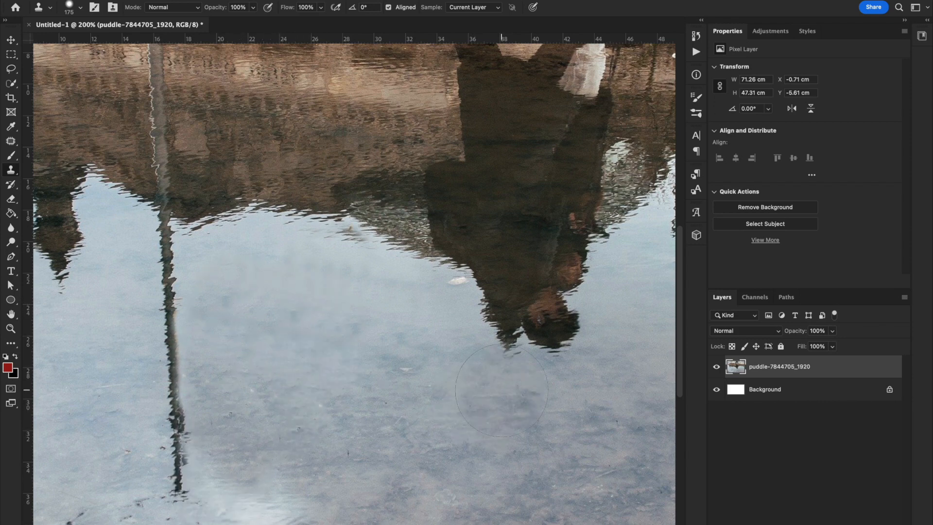
- Examine the retouched water at full view and close up, checking along the pole and the building's edge for leftover traces
key("super+minus")
key("super+minus")
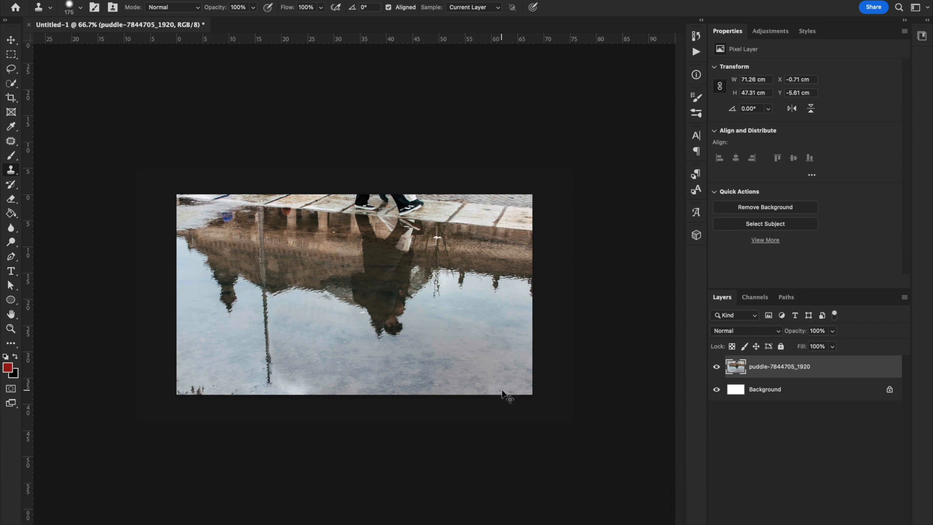
key("super")
key("super+equal")
key("super+equal")
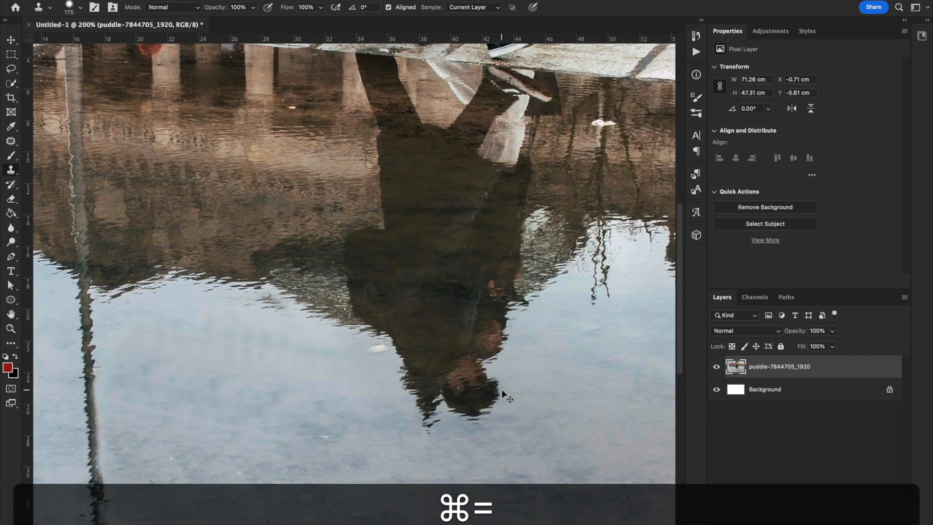
key("super+minus")
key("super+minus")
key("super+equal")
key("super+minus")
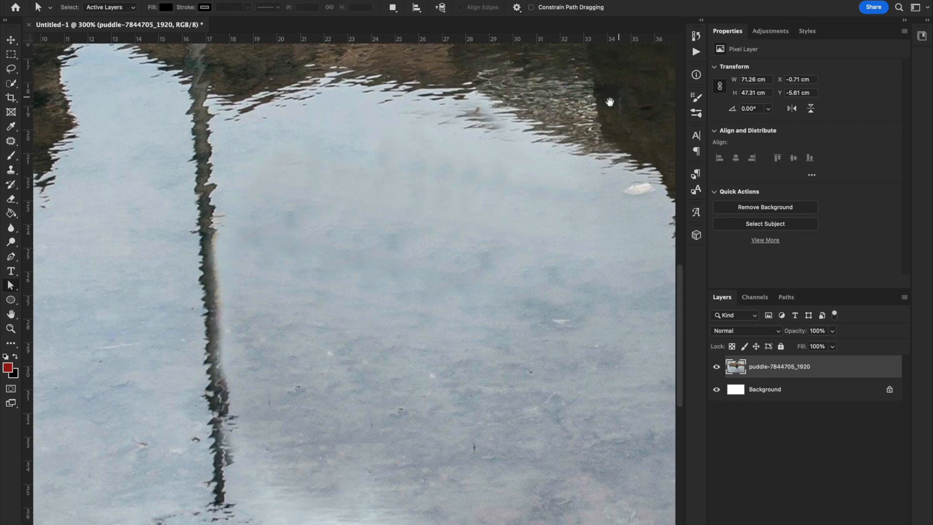
left_click_drag(559, 145, 494, 172)
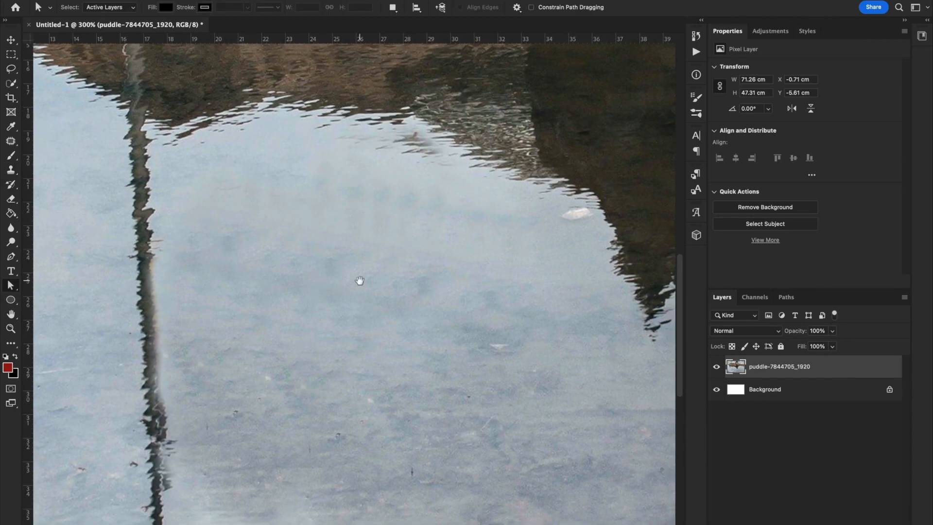
left_click_drag(359, 280, 344, 291)
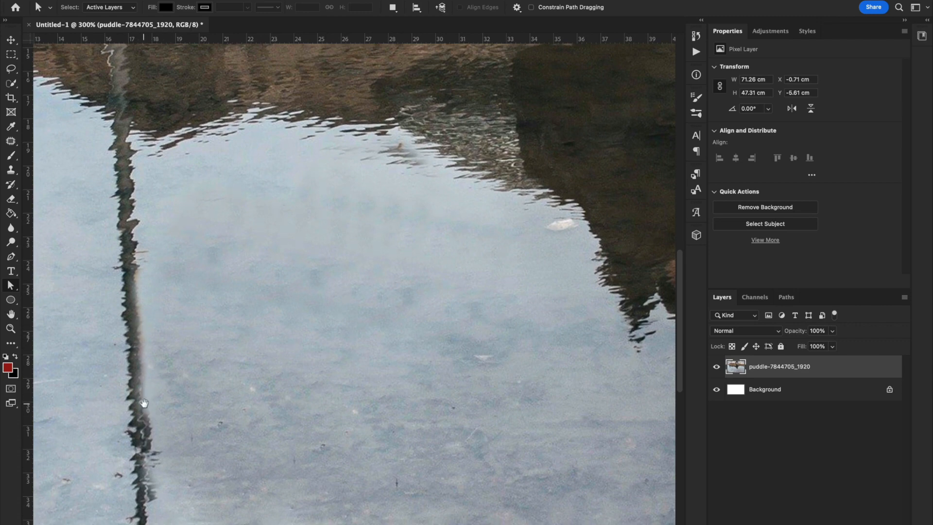
left_click_drag(418, 229, 365, 307)
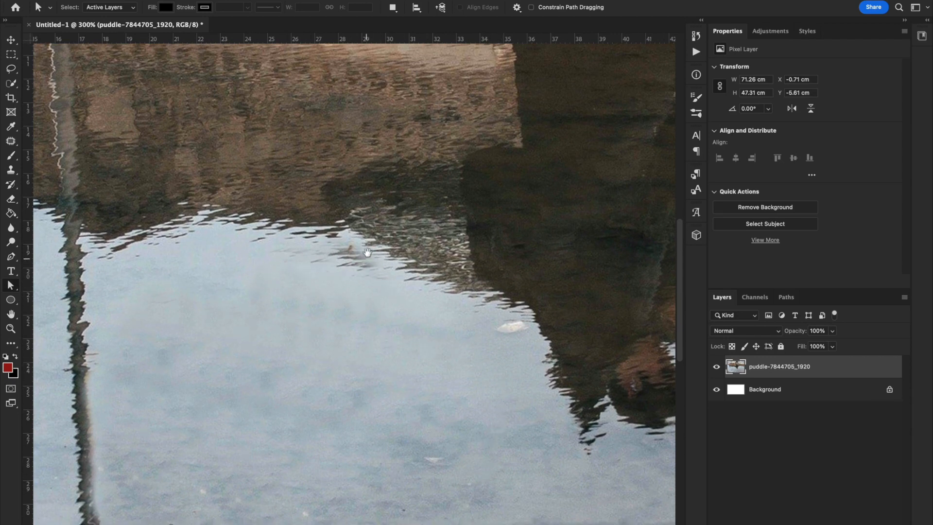
- Inspect the cloned water down to the pole's lower end, comparing the whole photo with closer views for visible retouching marks
left_click_drag(354, 327, 347, 304)
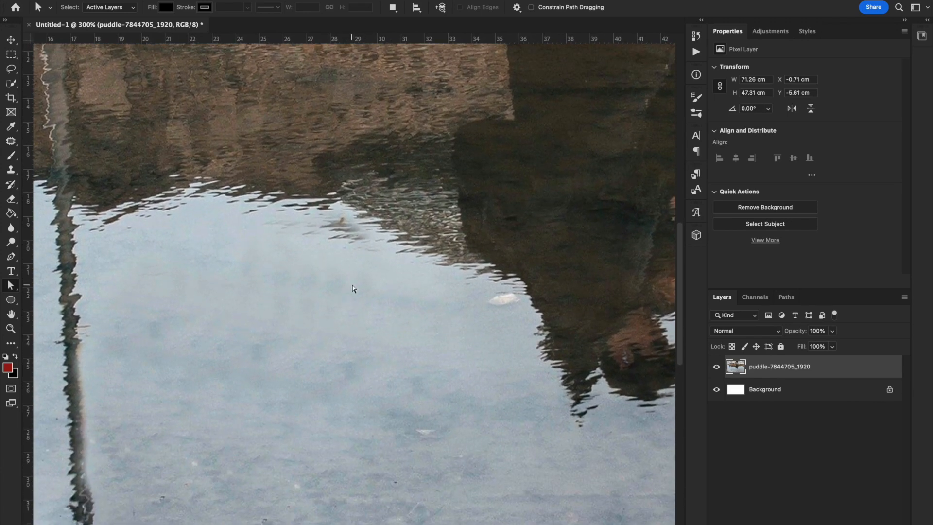
key("alt")
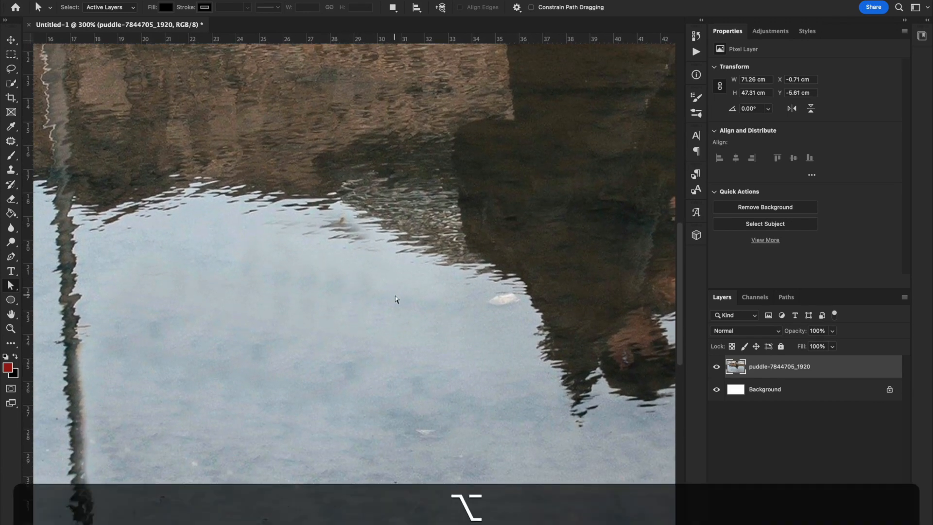
scroll(396, 299, "down", 5)
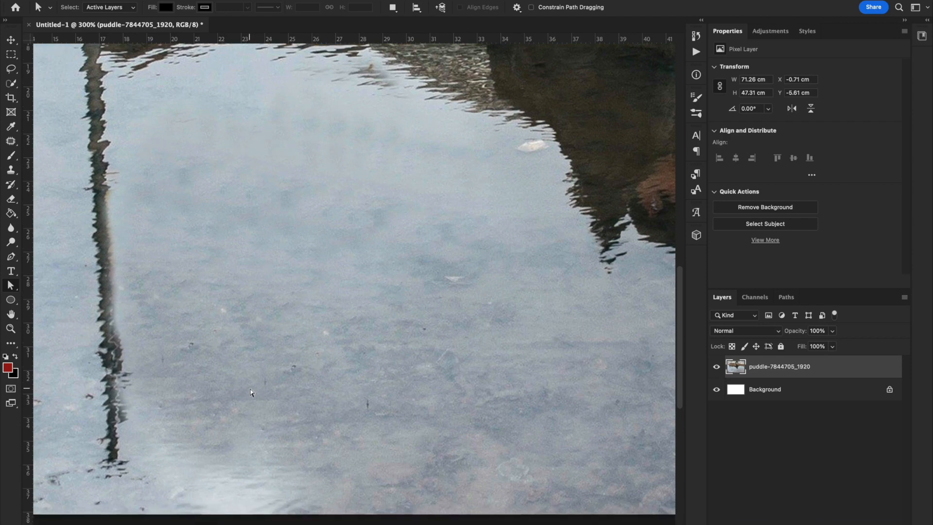
key("super+minus")
key("super+minus")
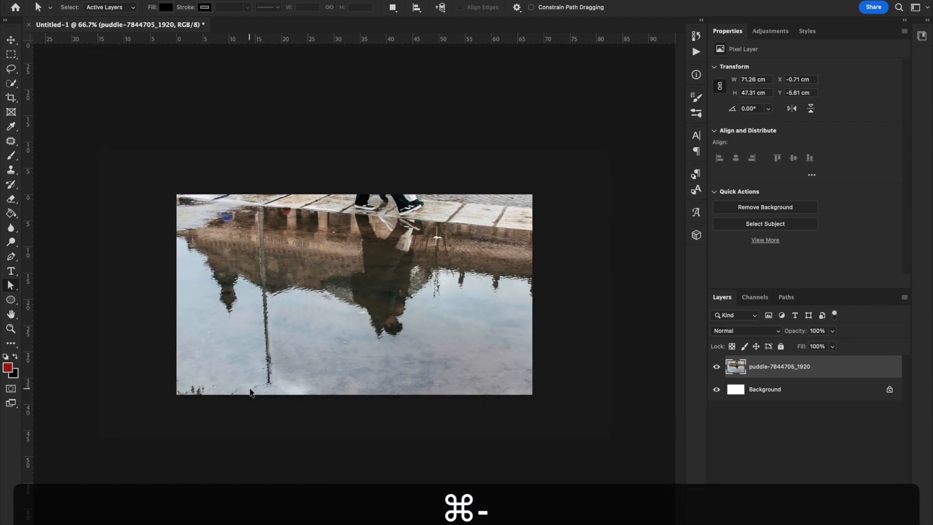
key("super+equal")
key("super+minus")
key("super+equal")
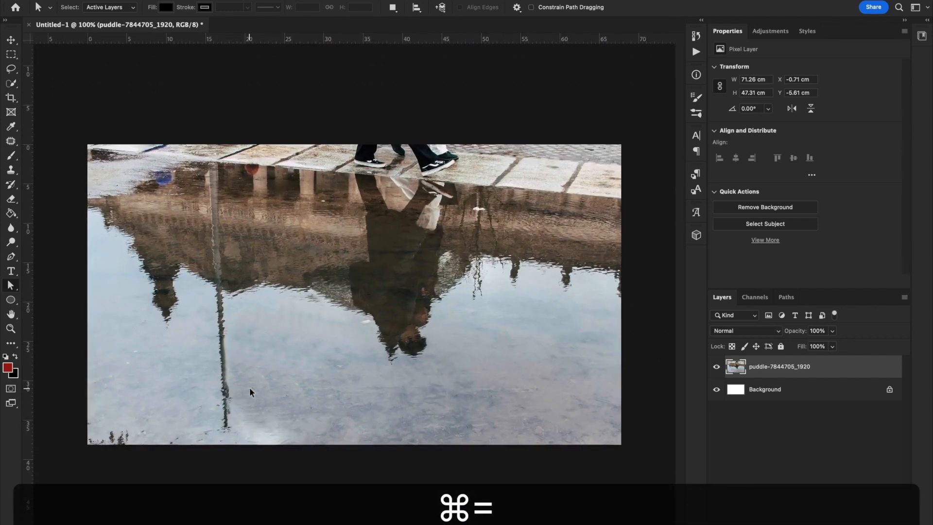
key("super+equal")
key("super+minus")
key("super+minus")
key("super+equal")
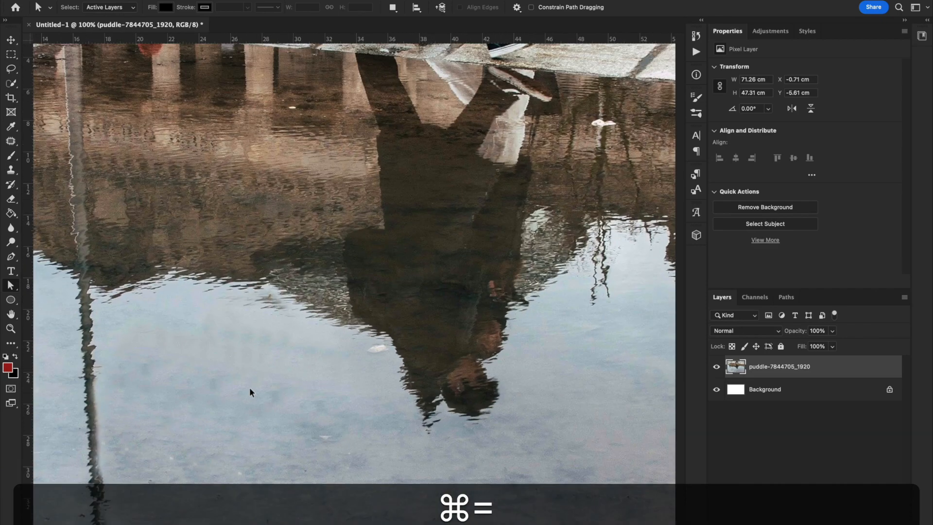
key("super+minus")
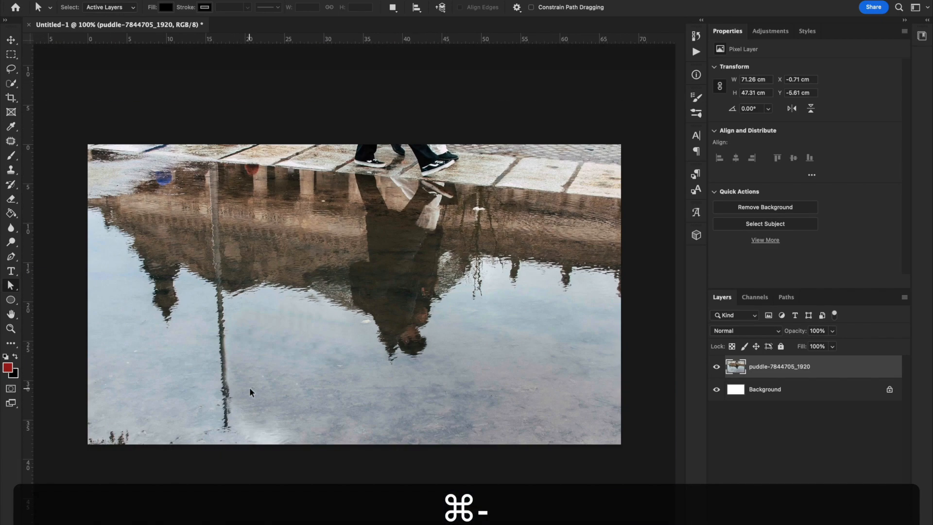
key("super+equal")
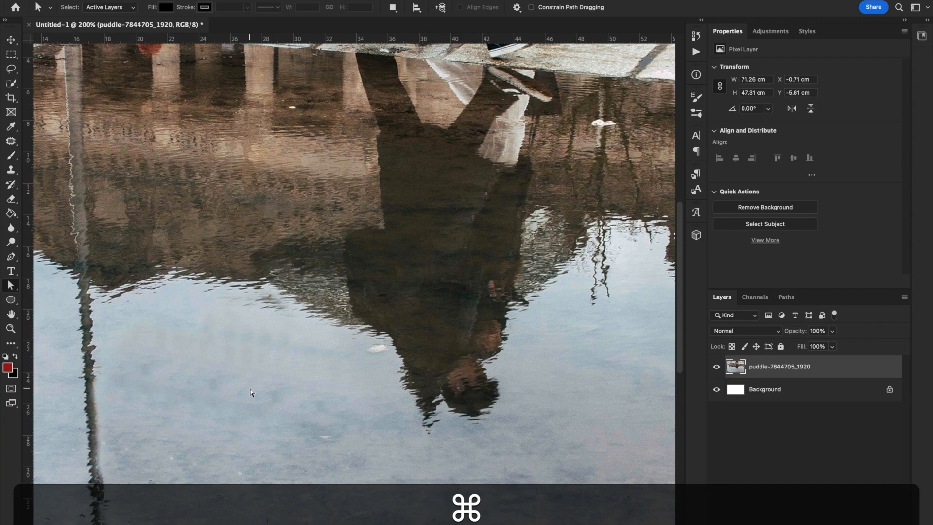
scroll(251, 392, "left", 1)
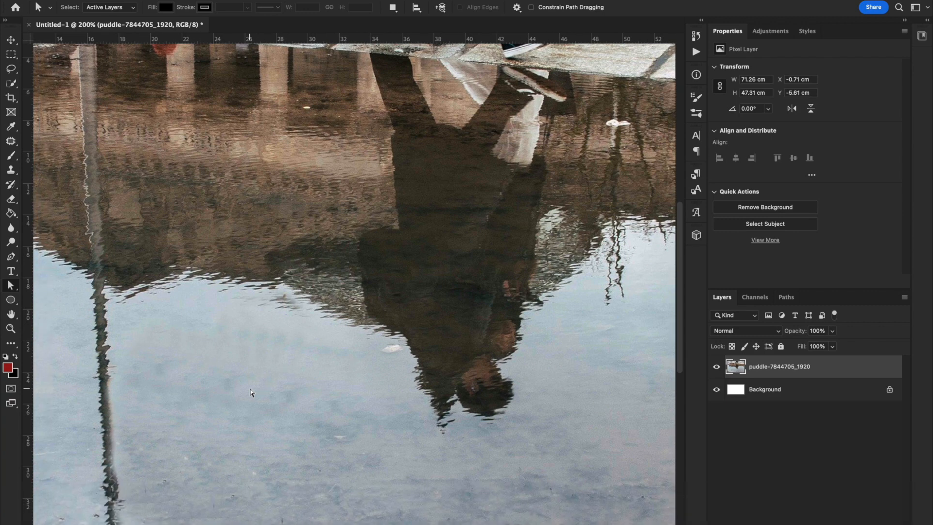